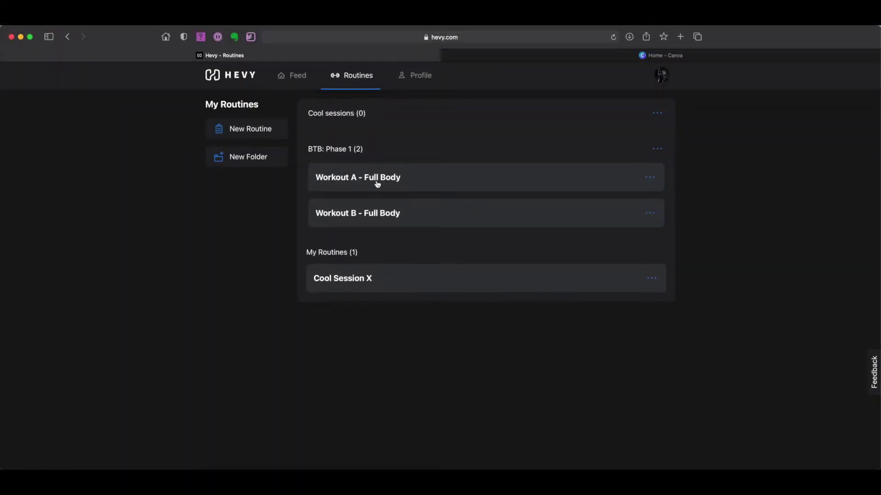
- Open the Workout A - Full Body routine for editing and look through the sets of its first exercises
left_click(377, 184)
left_click(543, 111)
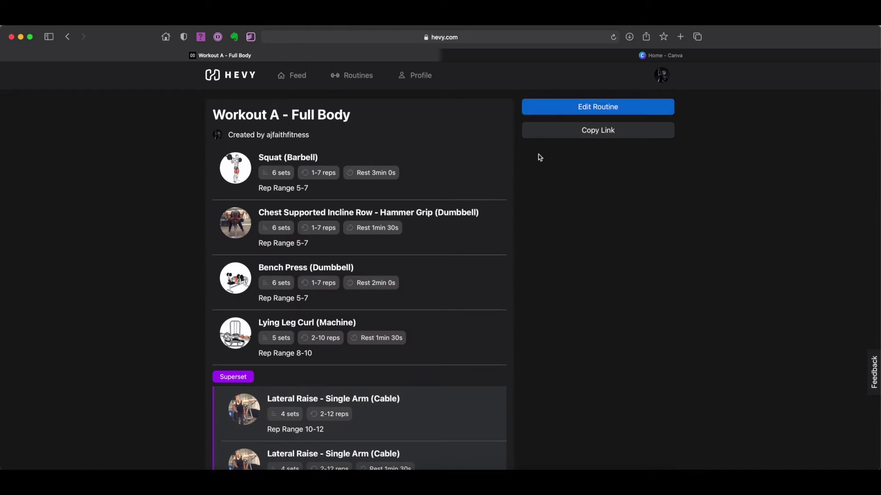
scroll(426, 280, "down", 10)
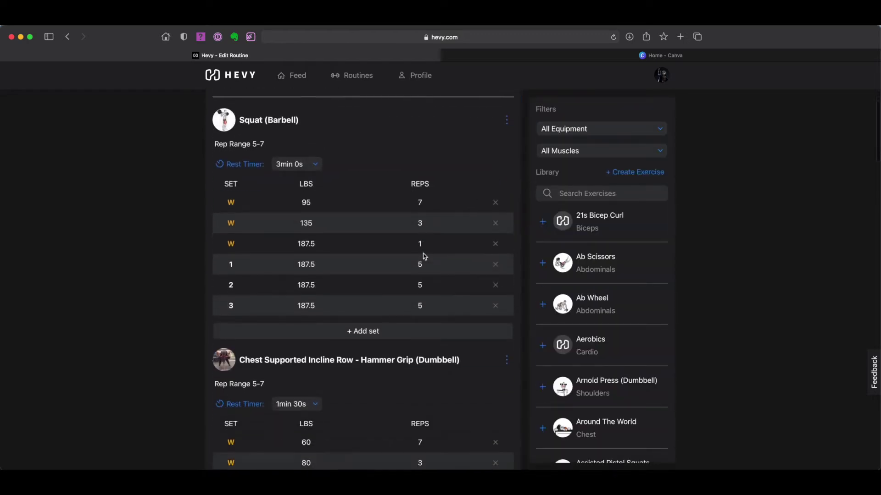
scroll(424, 256, "down", 10)
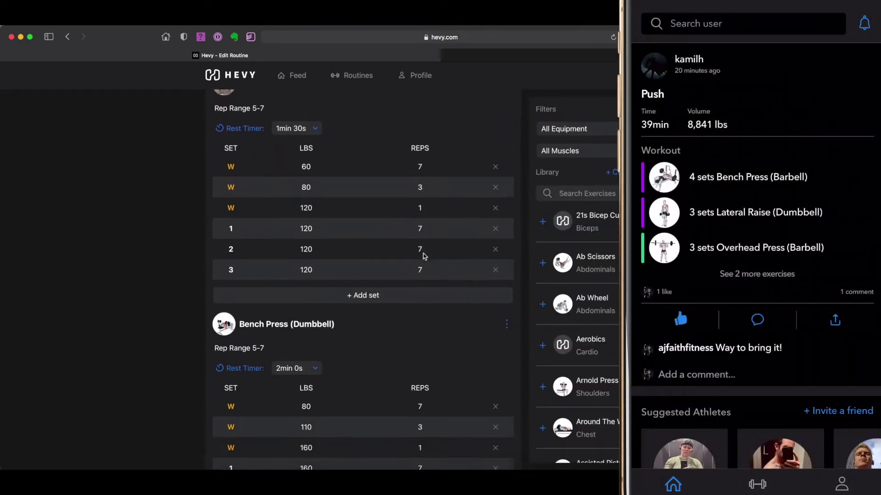
scroll(423, 256, "down", 1)
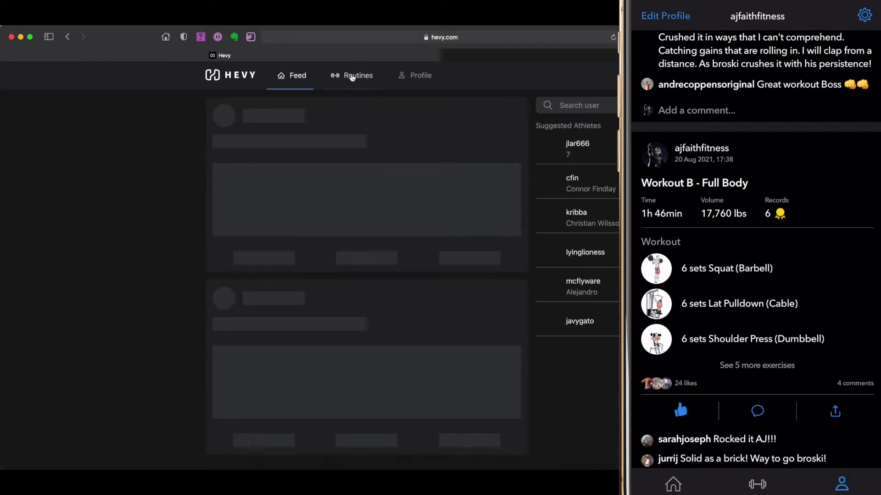
- Reopen Workout A - Full Body for editing from the routines list and examine weights and reps through Bench Press (Dumbbell)
left_click(352, 76)
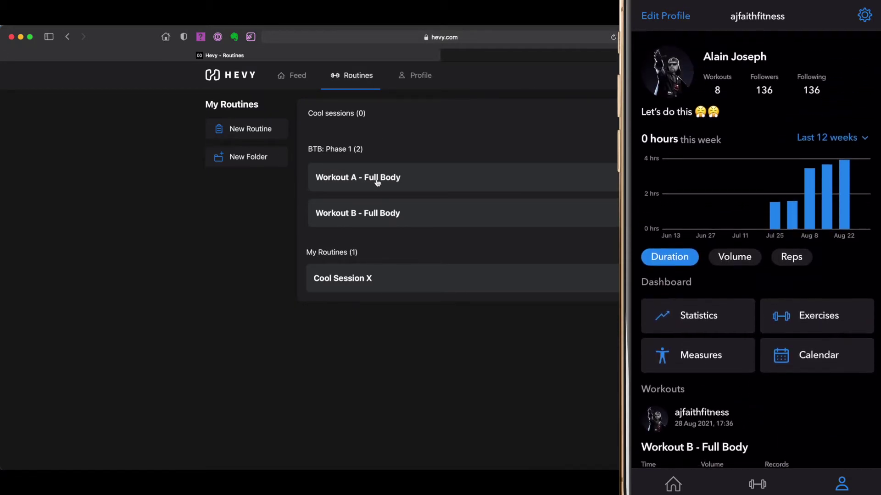
left_click(390, 180)
left_click(541, 107)
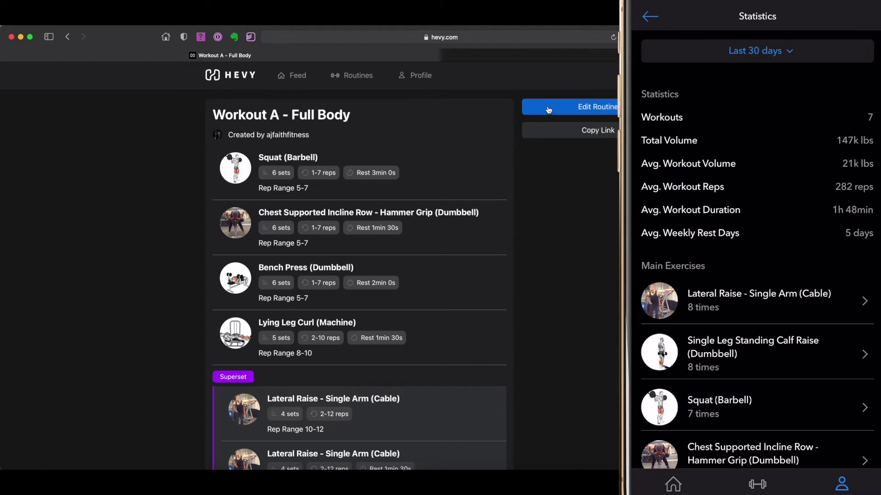
scroll(424, 256, "down", 5)
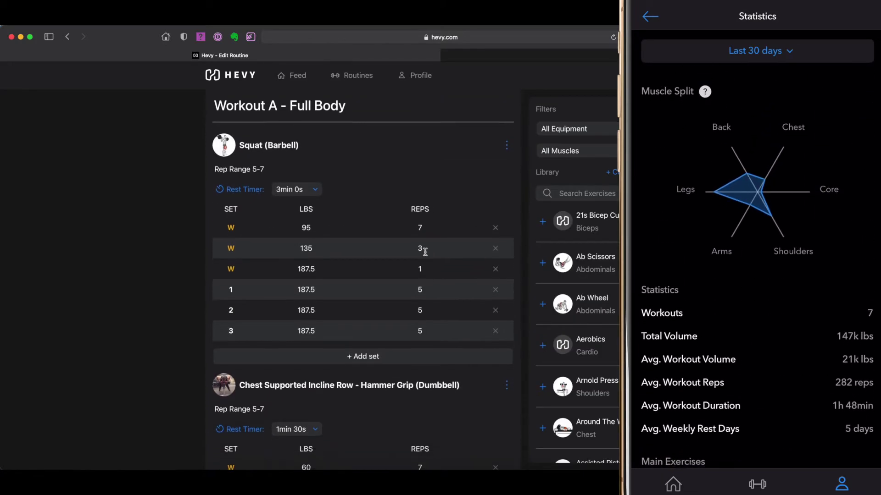
scroll(424, 257, "down", 7)
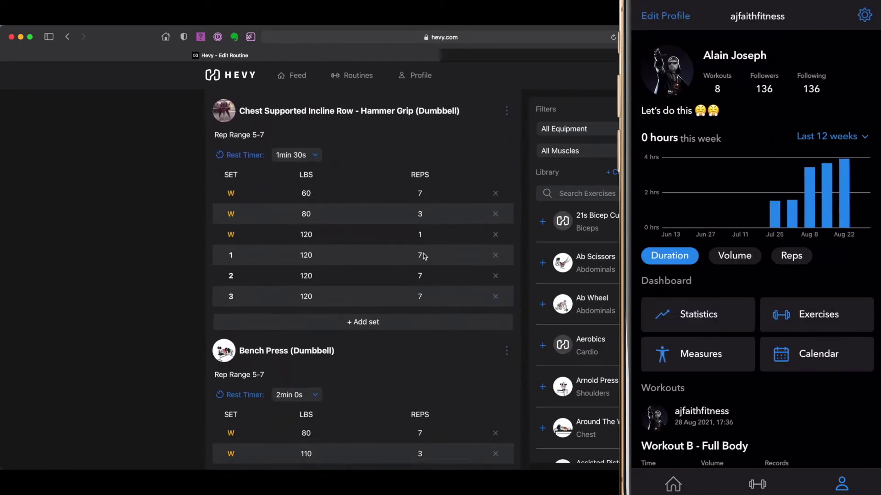
scroll(424, 256, "down", 1)
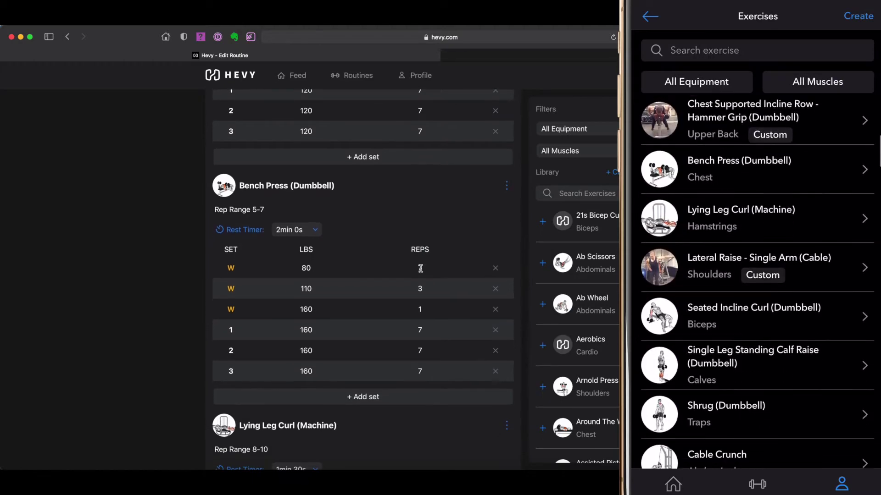
left_click(426, 270)
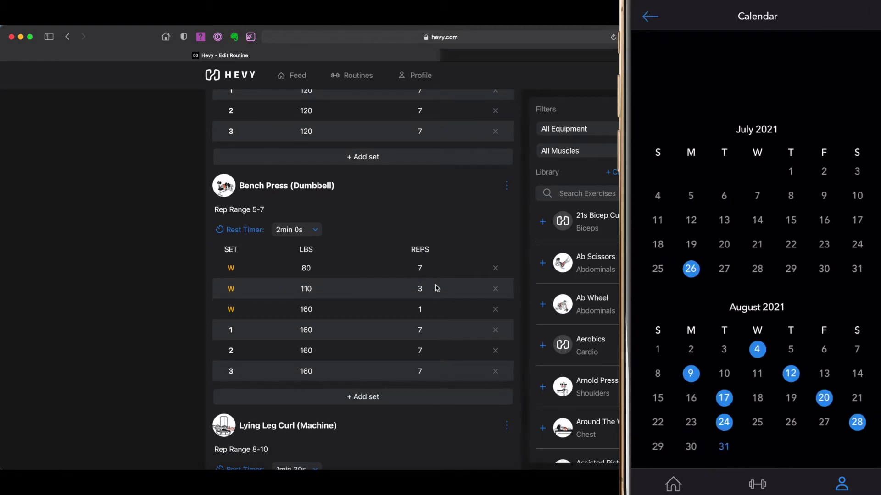
key("super+w")
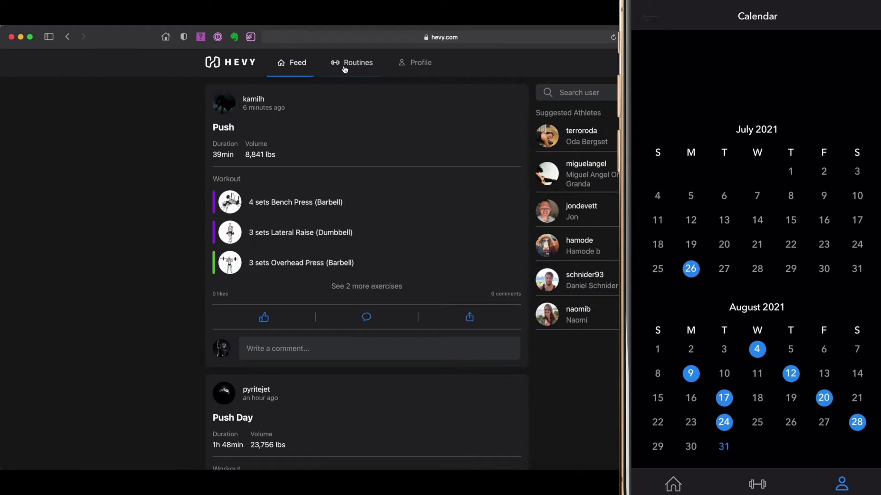
- View the routines list and the account's profile page
left_click(345, 64)
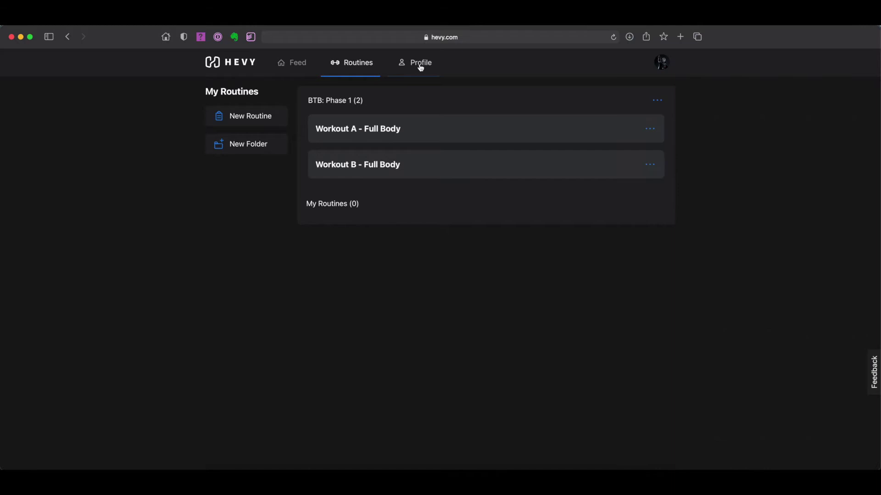
left_click(420, 67)
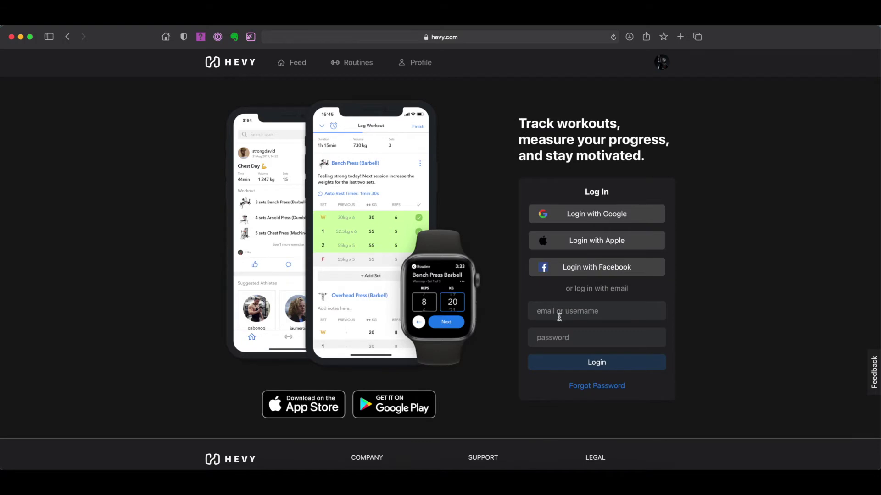
- Log in to the account through the email or username login form
left_click(559, 311)
left_click(581, 365)
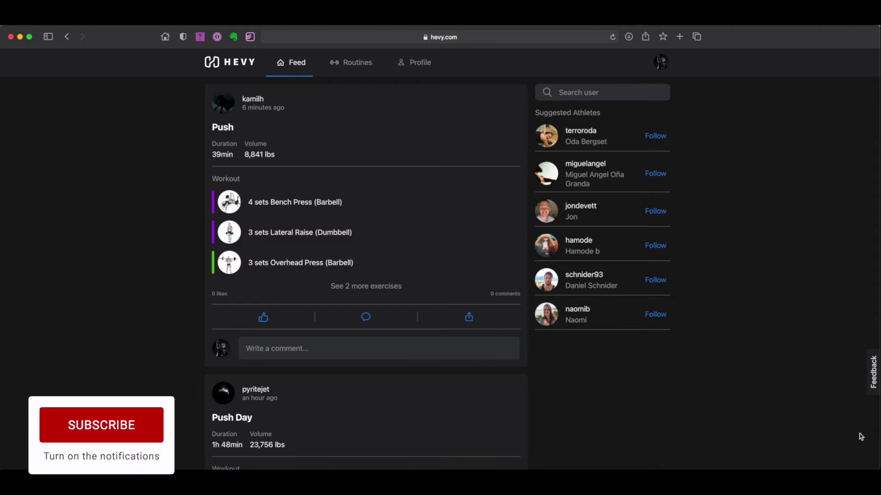
- Look over the routines list and the profile page, and open the account settings
left_click(344, 69)
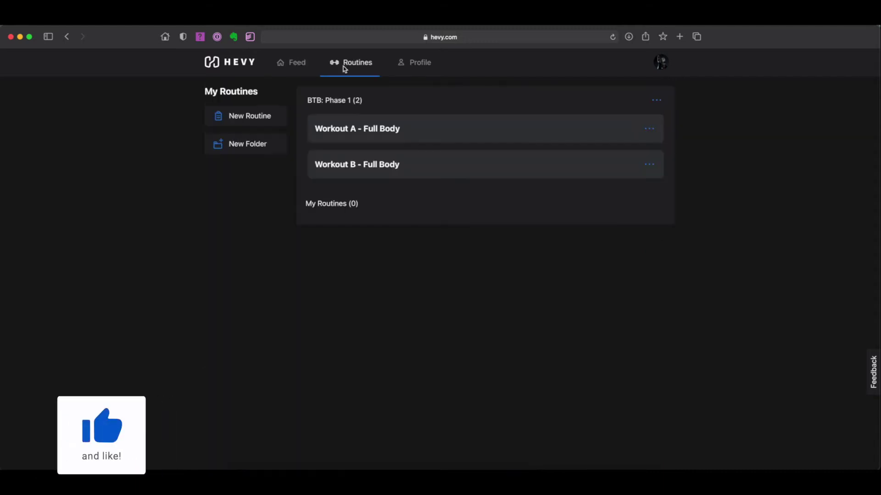
left_click(419, 68)
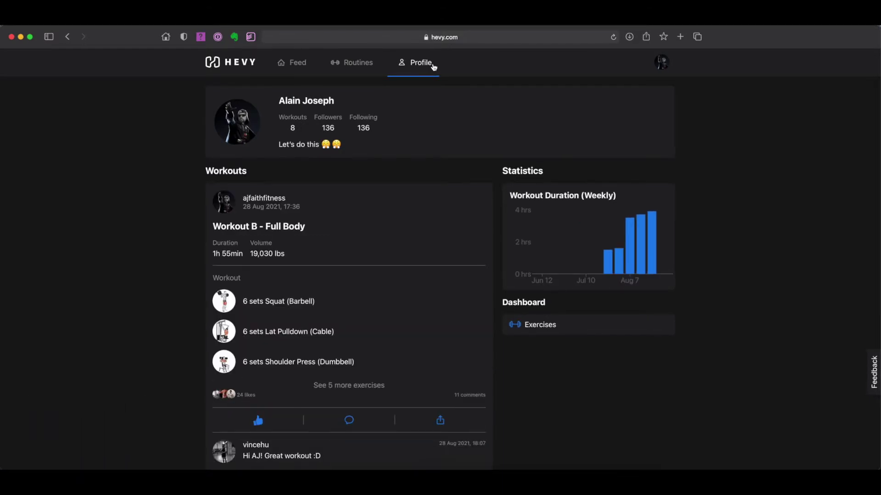
left_click(663, 66)
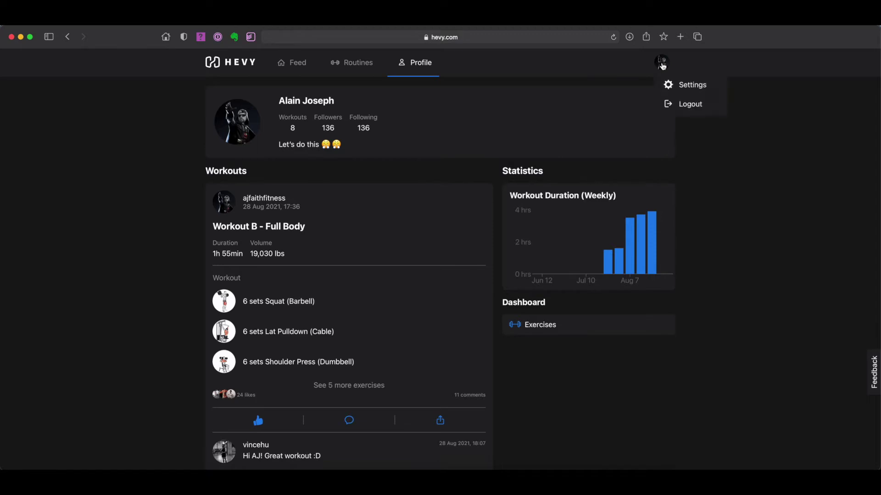
left_click(689, 86)
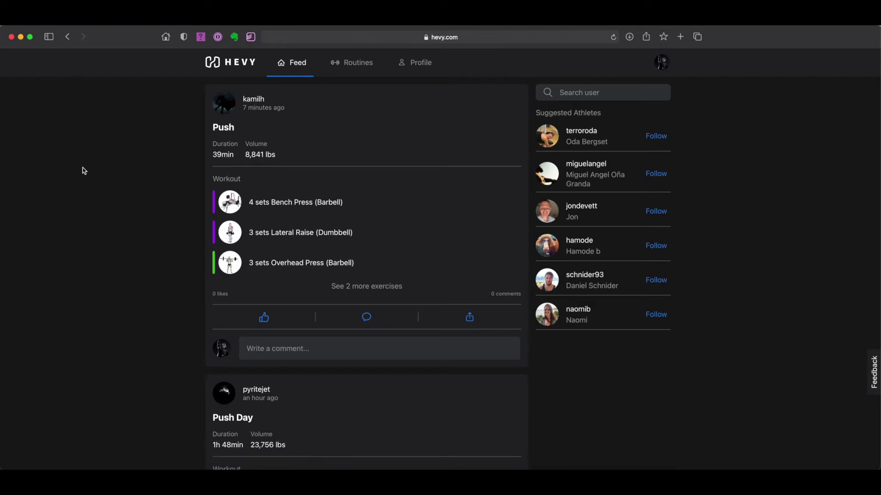
- Browse the workout feed, then like the newest Push workout and post the comment "Way to bring it!" on it
scroll(84, 171, "down", 10)
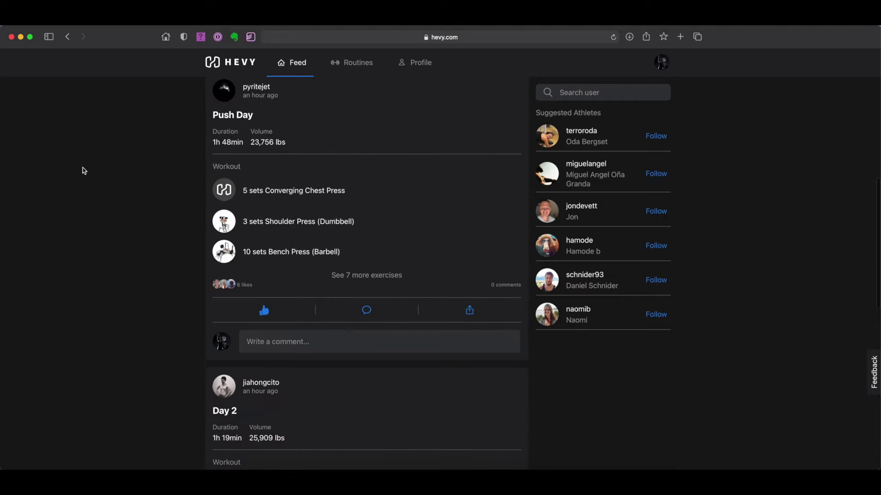
scroll(84, 171, "down", 5)
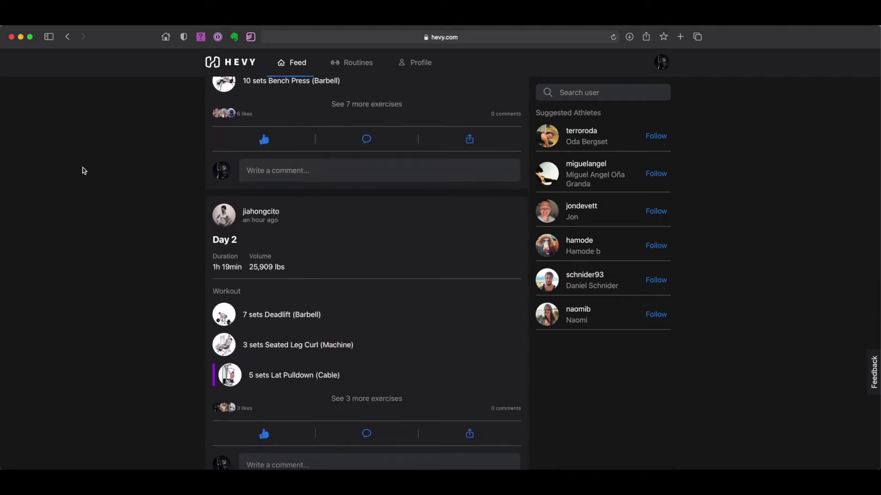
scroll(84, 170, "up", 14)
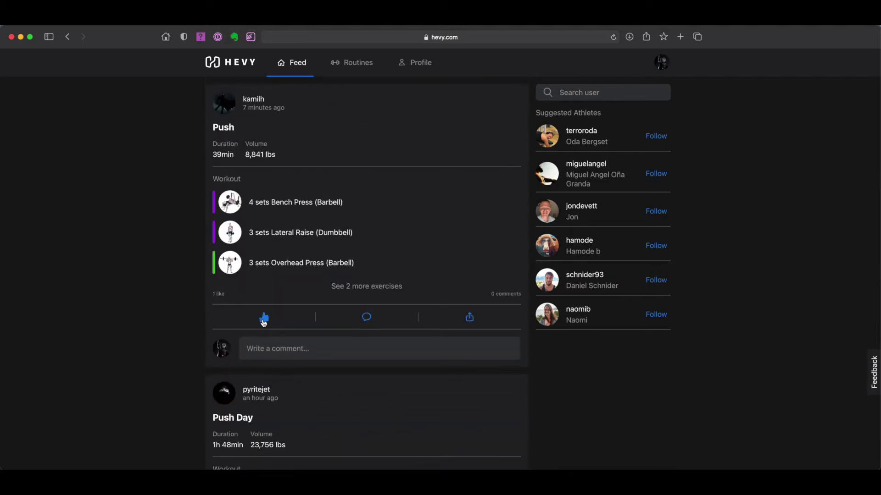
left_click(276, 348)
type("Way to bring it!")
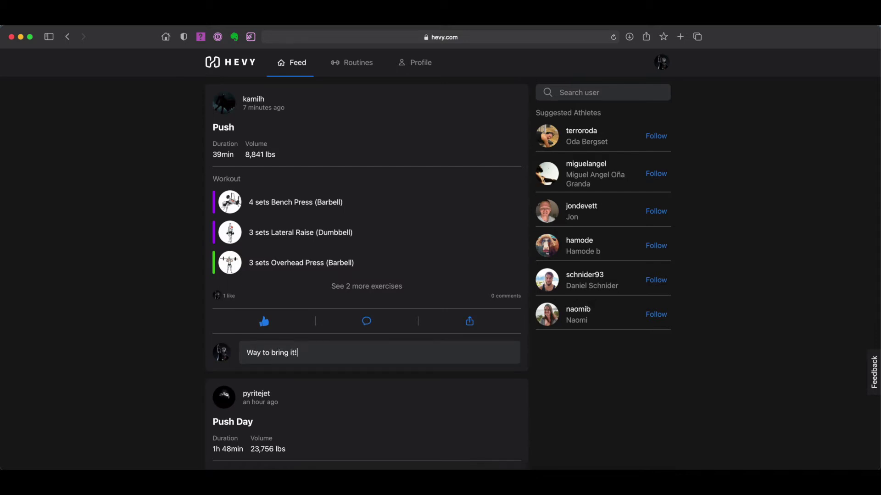
key("Return")
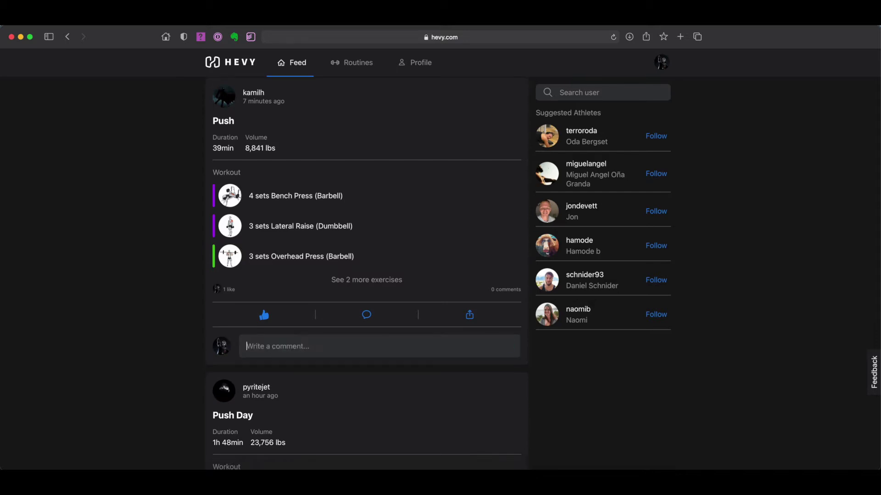
- Open the profile of the newest Push workout's author and look through their workouts and routines
left_click(226, 100)
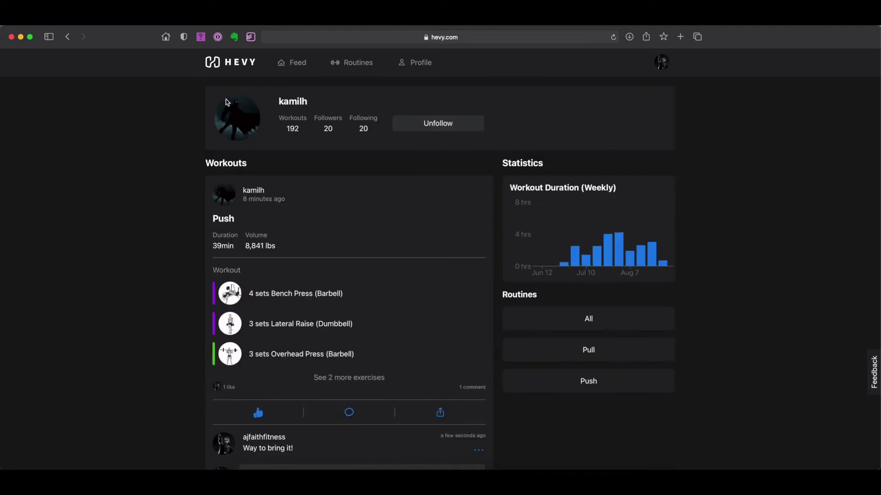
scroll(283, 197, "down", 4)
scroll(283, 197, "down", 3)
scroll(283, 197, "up", 3)
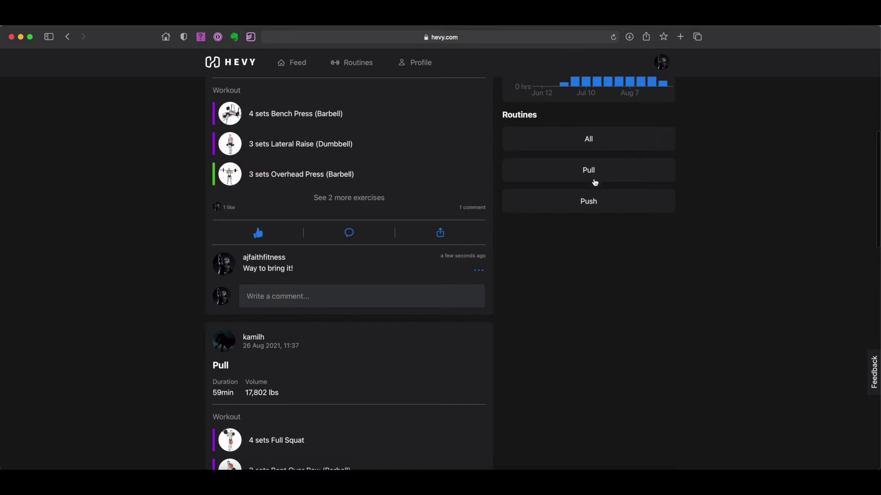
- Open the author's shared Push routine, review its exercises and saving option, and return to the feed
left_click(592, 205)
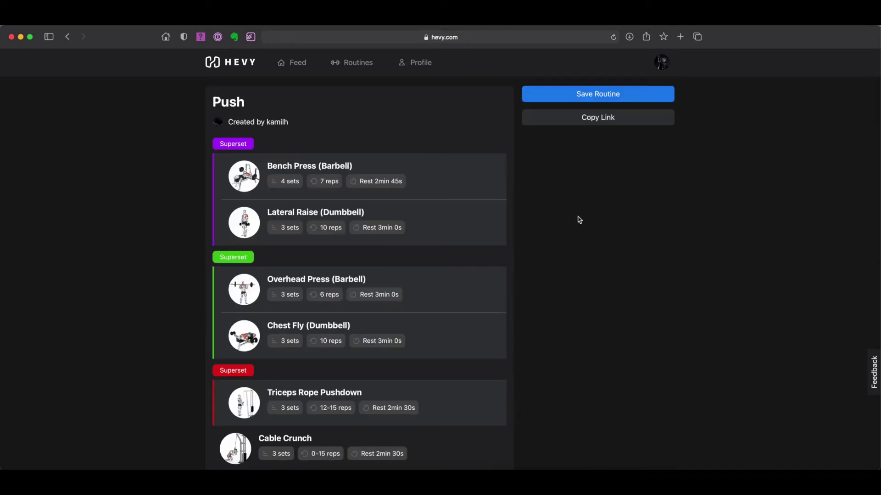
scroll(579, 220, "down", 5)
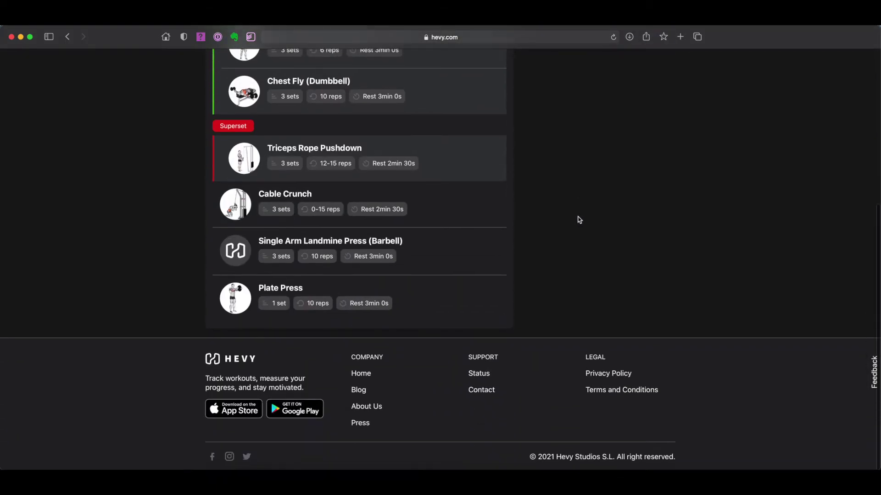
scroll(579, 219, "up", 5)
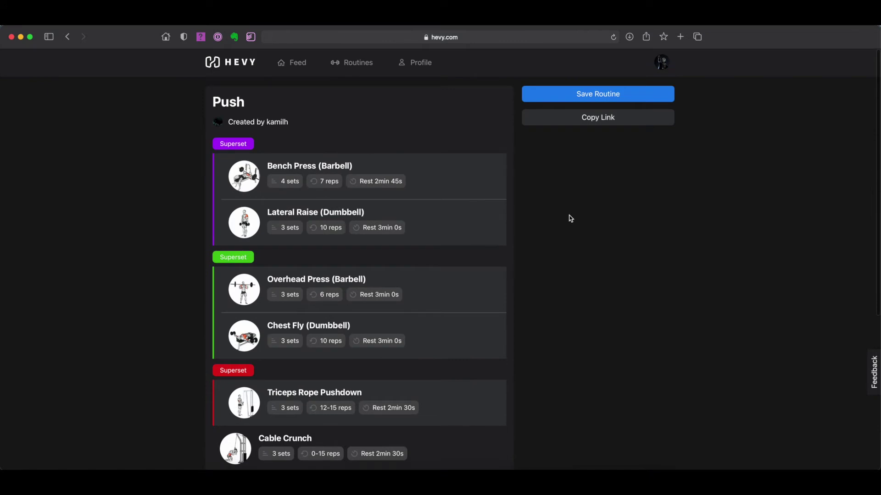
left_click(597, 94)
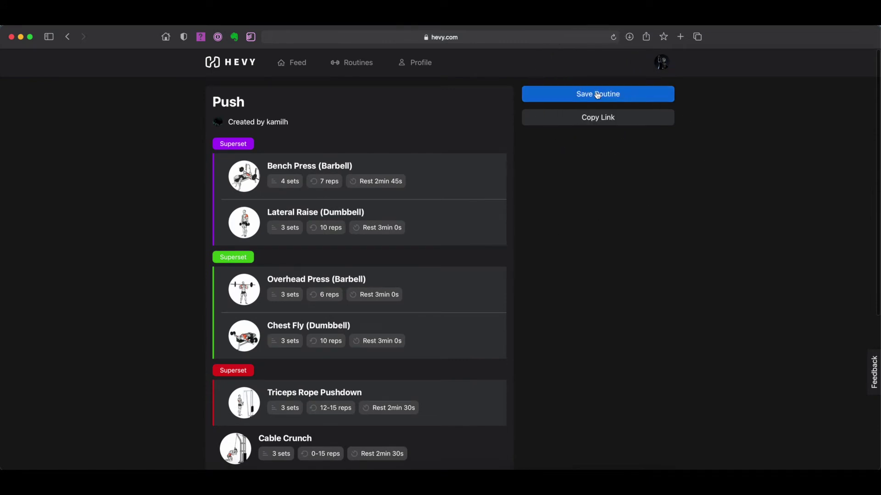
left_click(291, 64)
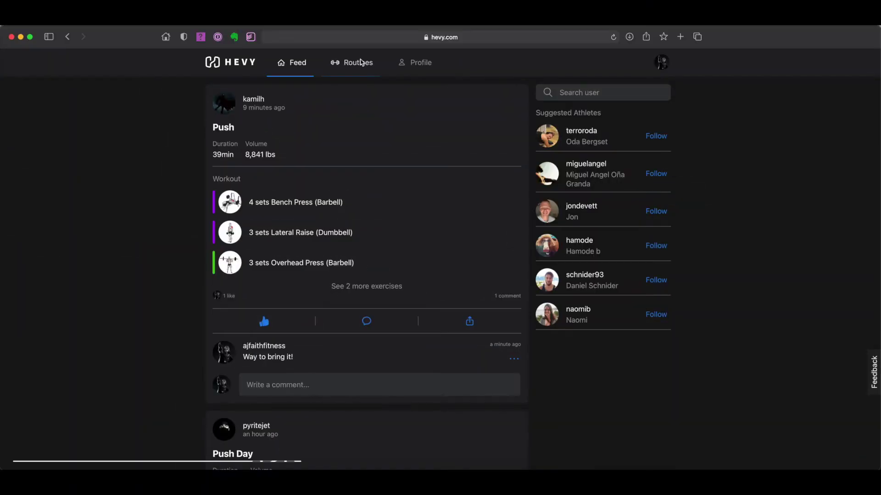
- Create a new folder titled "Cool sessions" in the routines list
left_click(361, 62)
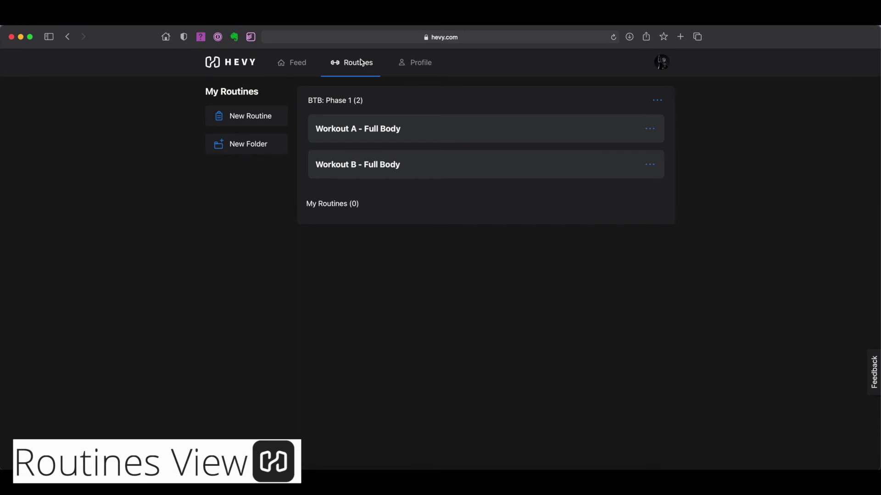
left_click(225, 144)
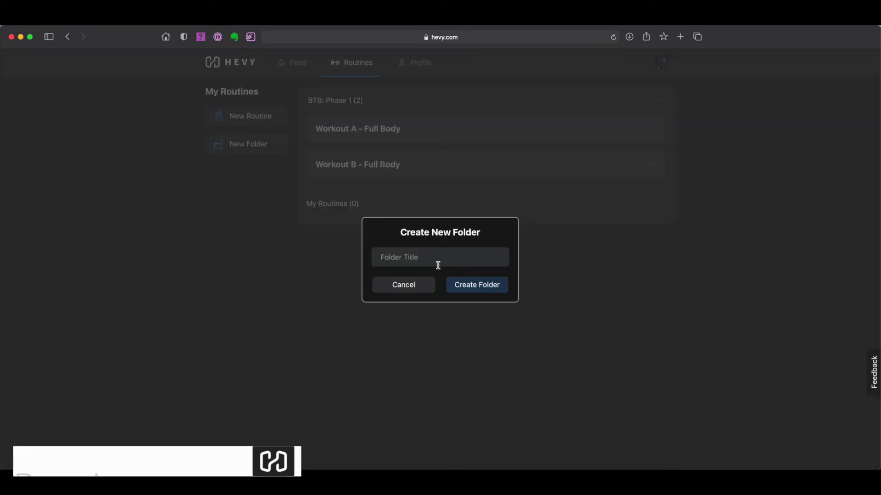
type("Cool sessions")
left_click(465, 284)
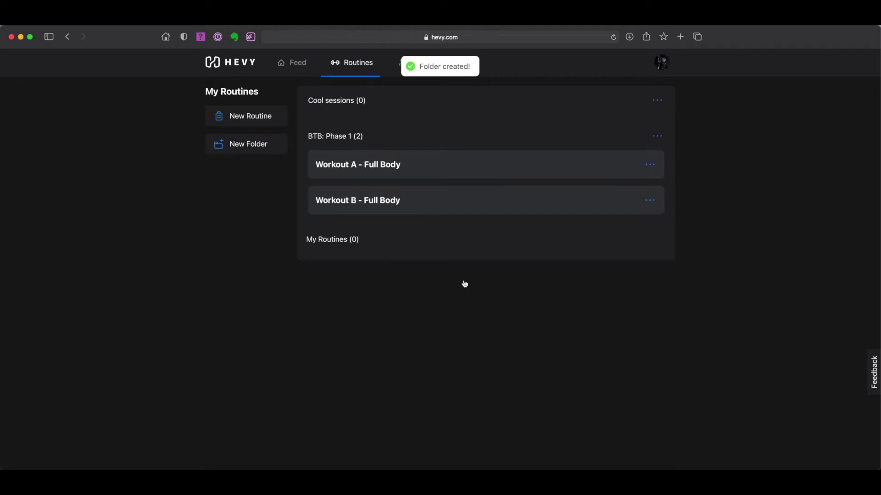
- Open the Workout A - Full Body routine from the BTB: Phase 1 folder for editing
mouse_move(369, 163)
left_mouse_down()
mouse_move(370, 117)
mouse_move(370, 216)
mouse_move(369, 158)
left_mouse_up()
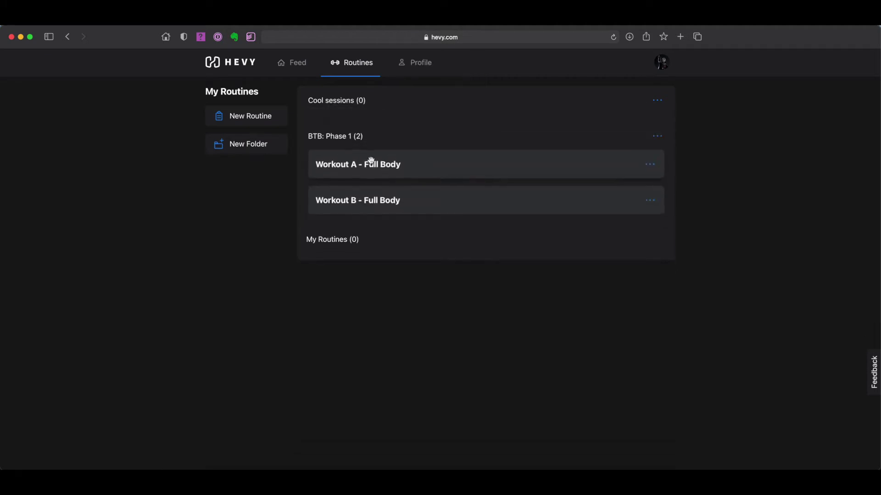
left_click(369, 165)
left_click(601, 94)
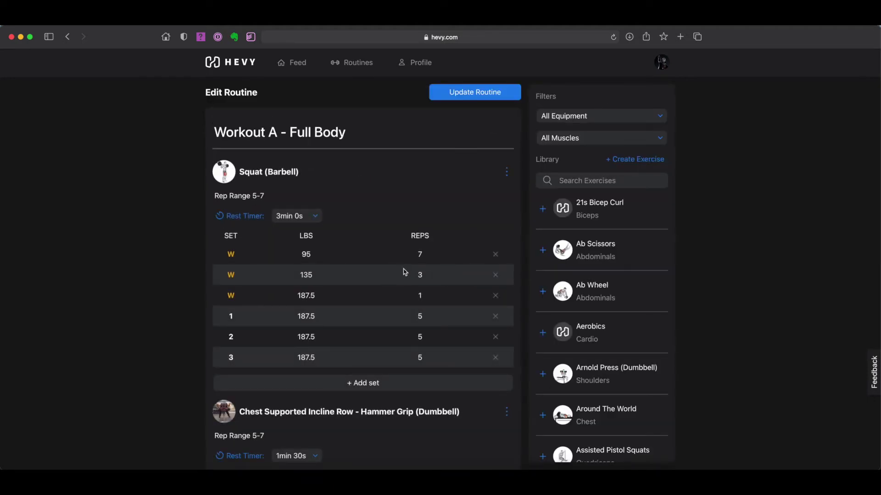
- Start a new routine titled "Cool Session X" and add the Ab Scissors and Aerobics exercises to it
scroll(405, 272, "down", 5)
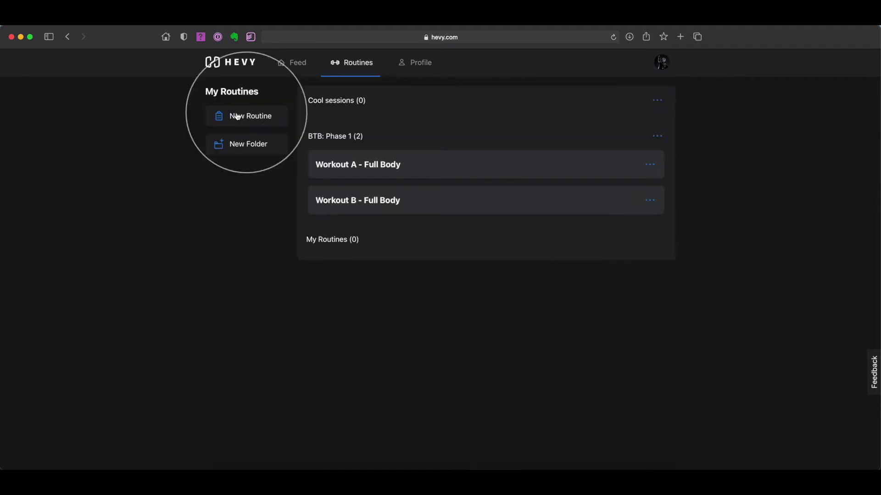
left_click(238, 116)
type("Cool Sessi")
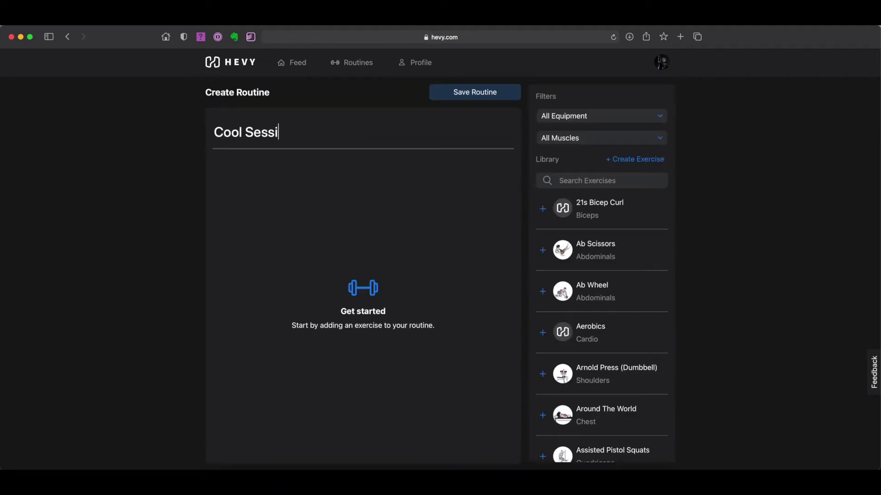
type("on X")
left_click(542, 250)
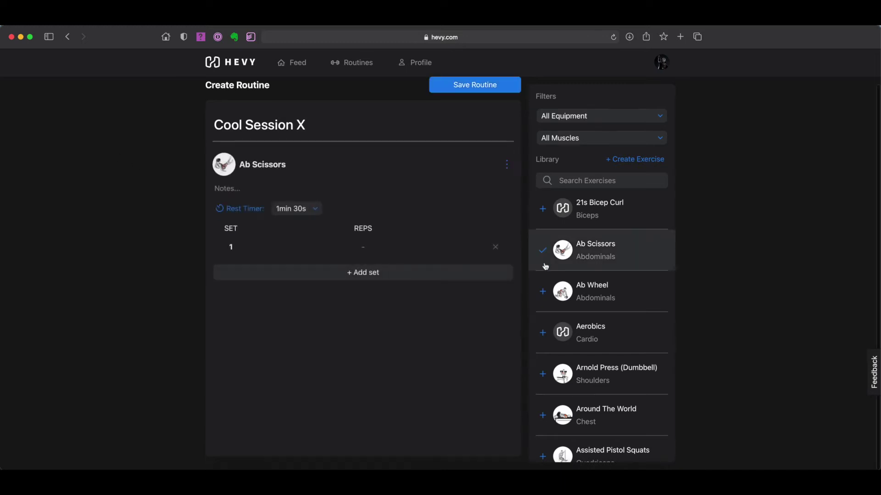
left_click(544, 334)
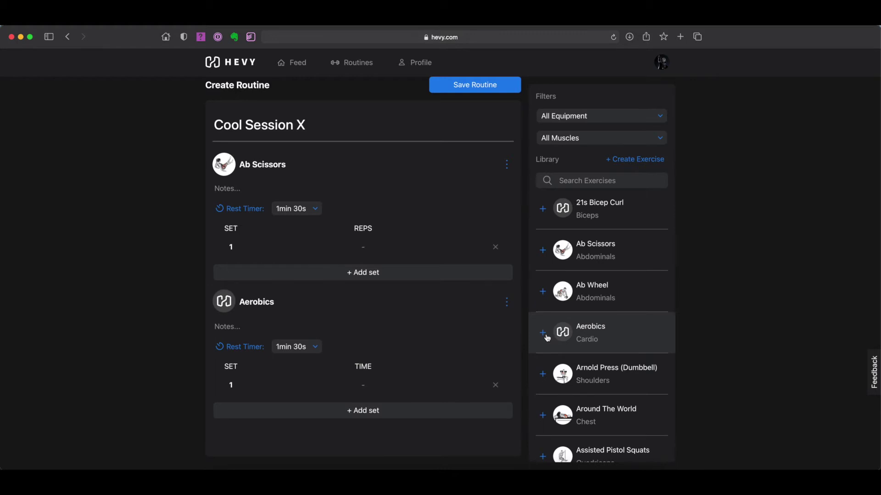
- Look at the form for creating a custom exercise and close it without saving
left_click(639, 160)
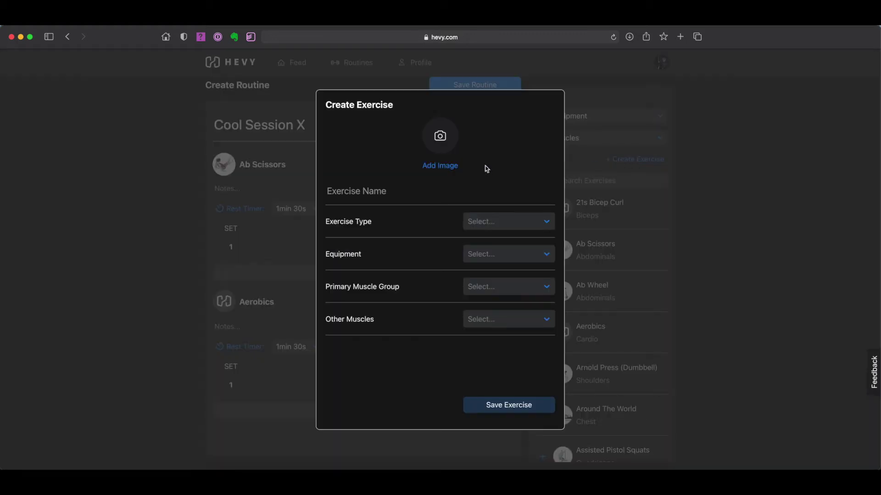
left_click(622, 122)
- Filter the exercise library to Barbell and Upper Back, search for "pend" and add Pendlay Row (Barbell) to the routine
left_click(613, 120)
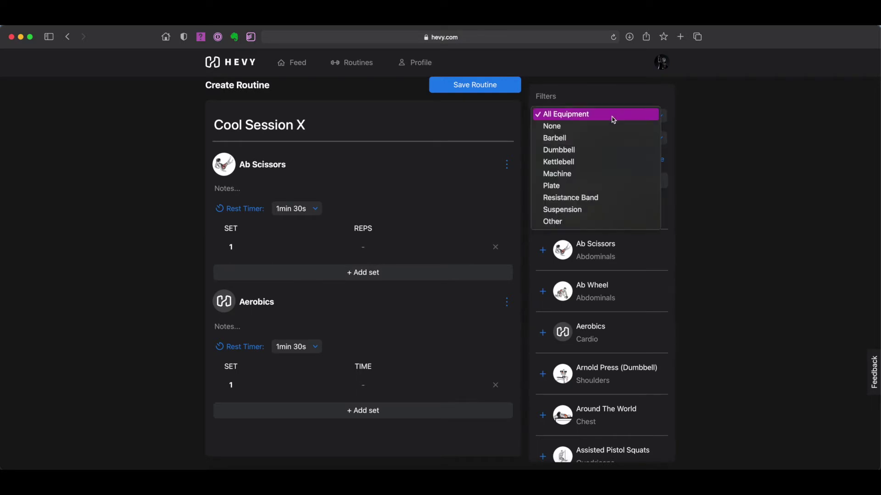
left_click(609, 136)
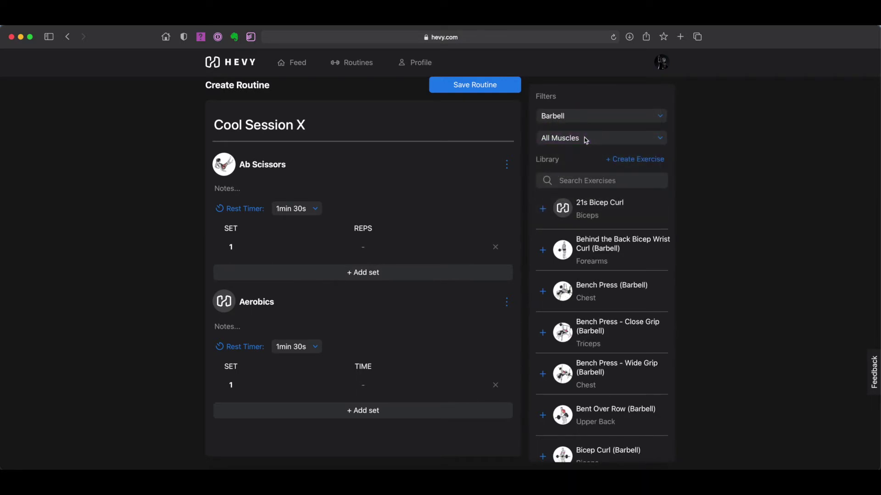
left_click(586, 141)
left_click(592, 214)
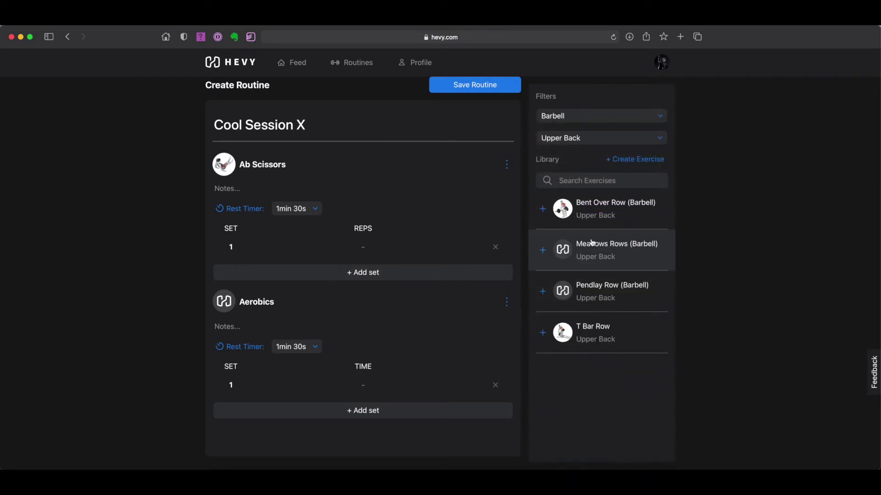
left_click(598, 183)
type("pend")
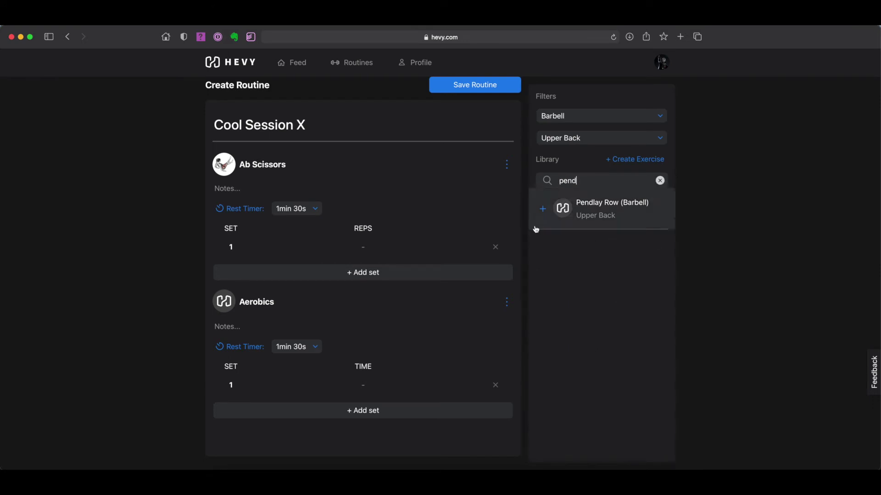
left_click(543, 209)
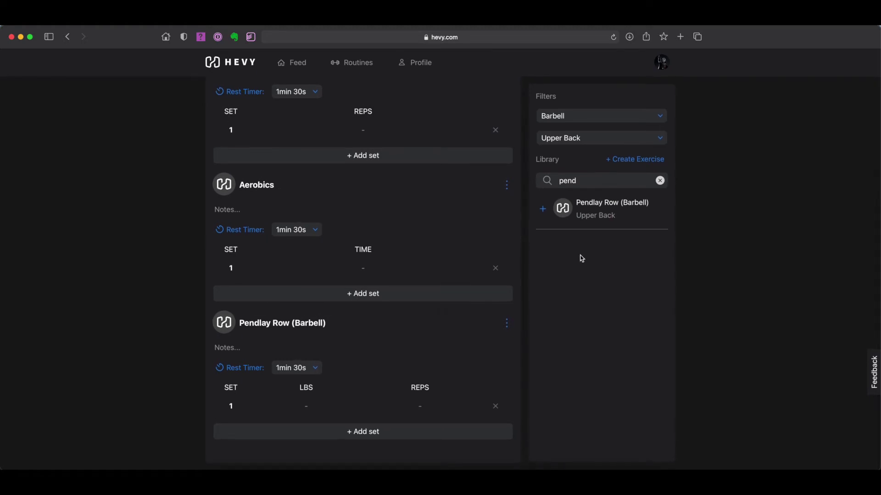
left_click(660, 181)
- Set the first Pendlay Row set to 500 lbs and 200 reps and mark it as a warm-up
type("500")
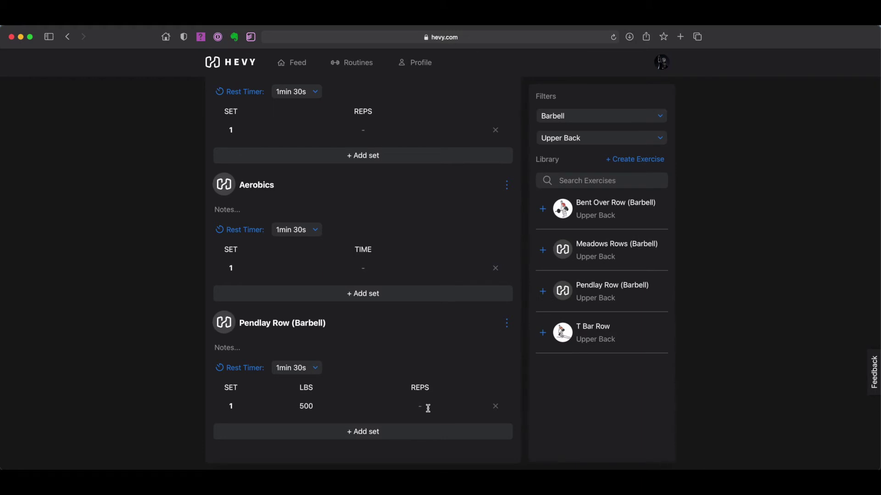
type("200")
left_click(231, 408)
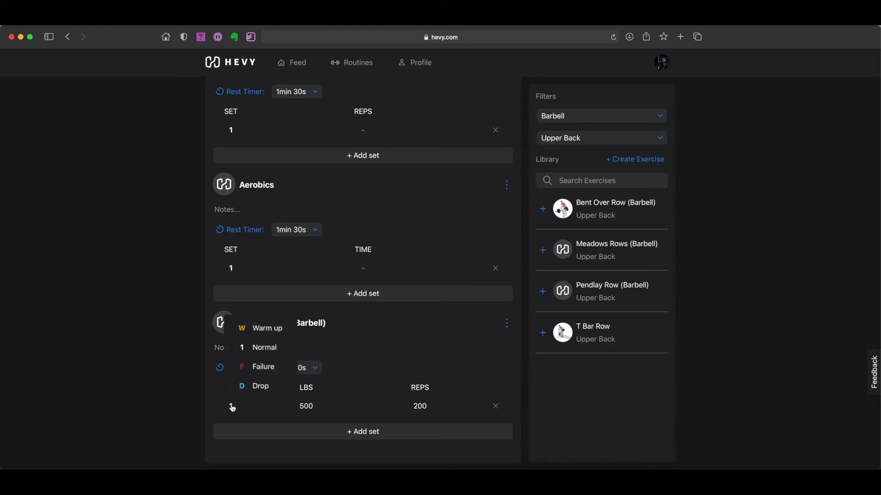
left_click(269, 332)
- Add two more Pendlay Row sets with a 1min 45s rest timer and save the new routine
left_click(348, 433)
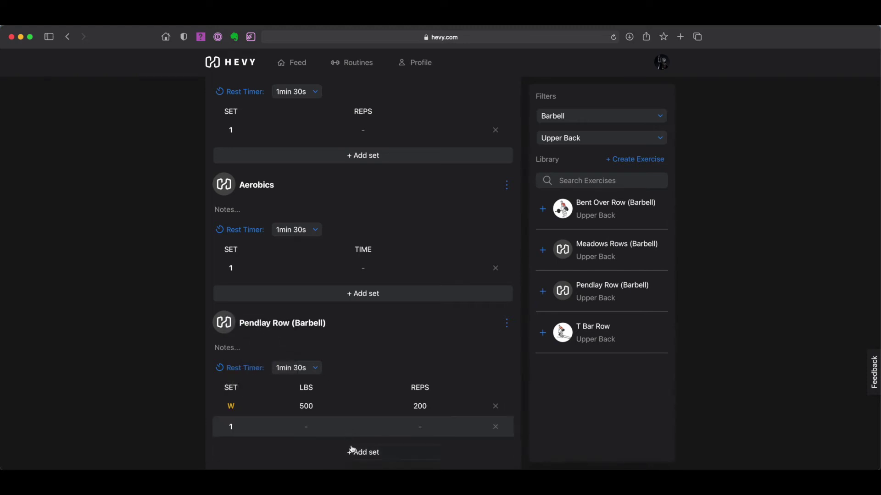
left_click(310, 364)
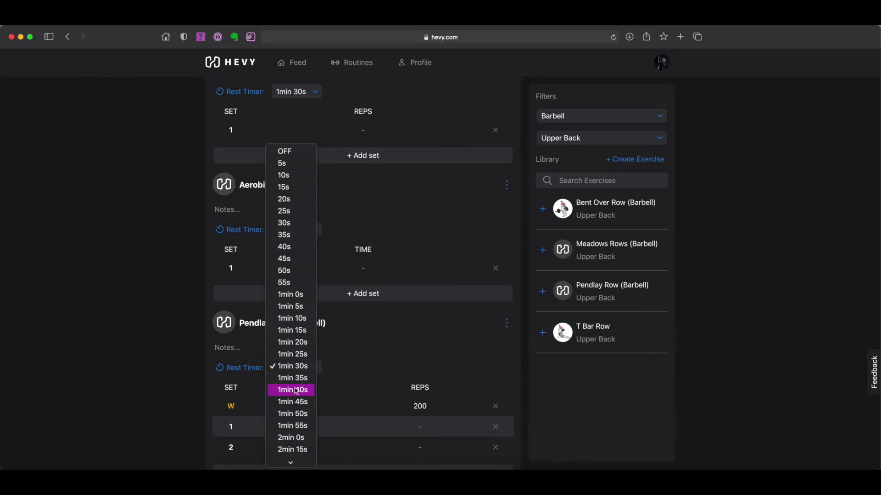
left_click(301, 401)
scroll(367, 414, "up", 3)
left_click(468, 92)
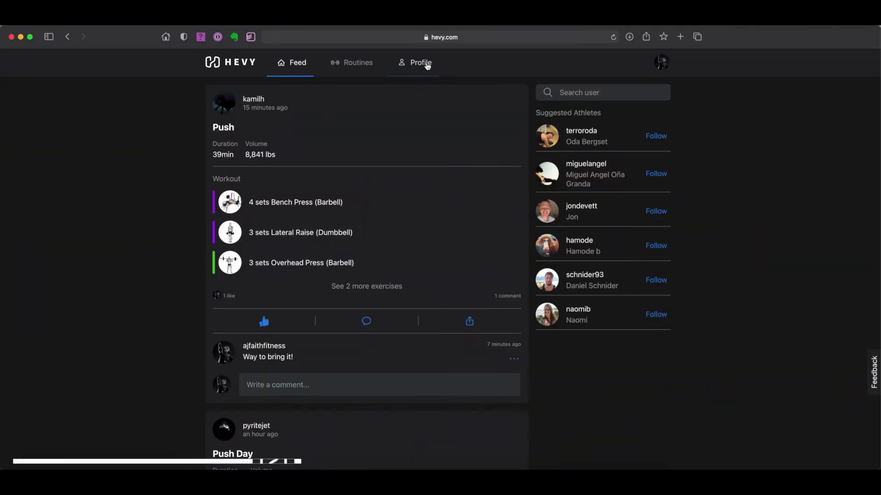
- Open the own profile and review its workouts and weekly workout duration chart
left_click(427, 66)
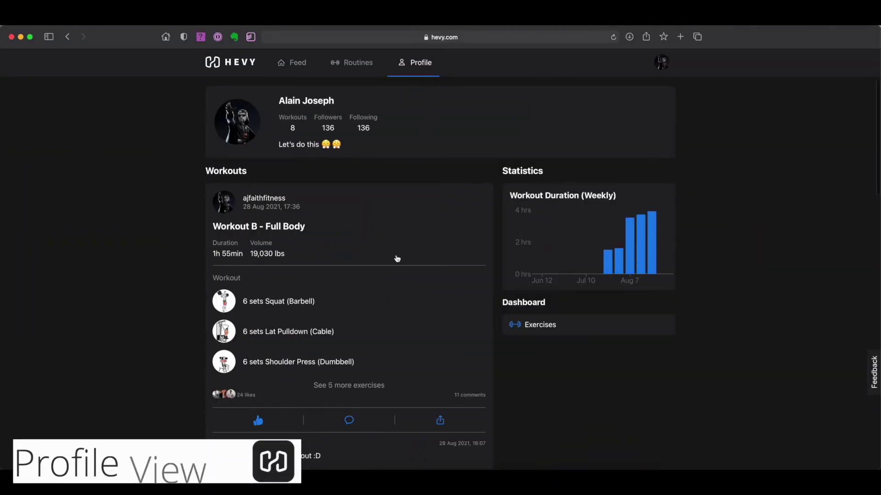
scroll(398, 256, "down", 10)
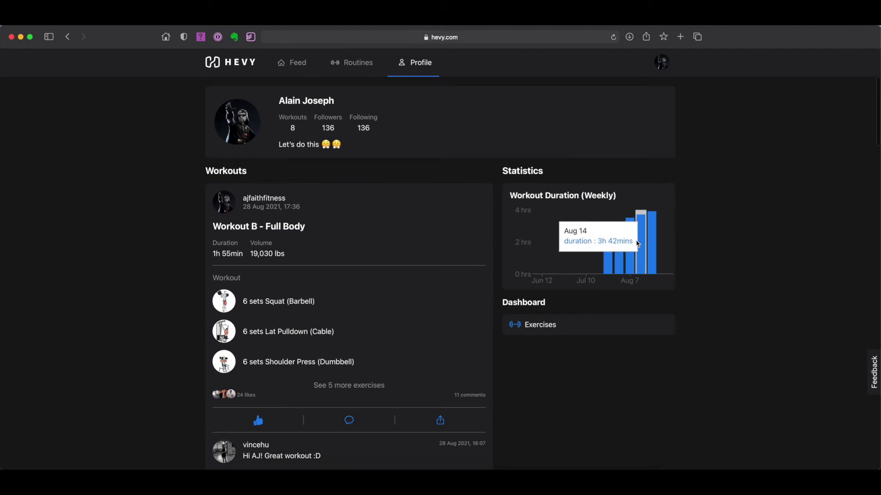
- Open the profile's exercise library, examine the Bench Press (Dumbbell) statistics and look at the form for creating an exercise
left_click(541, 325)
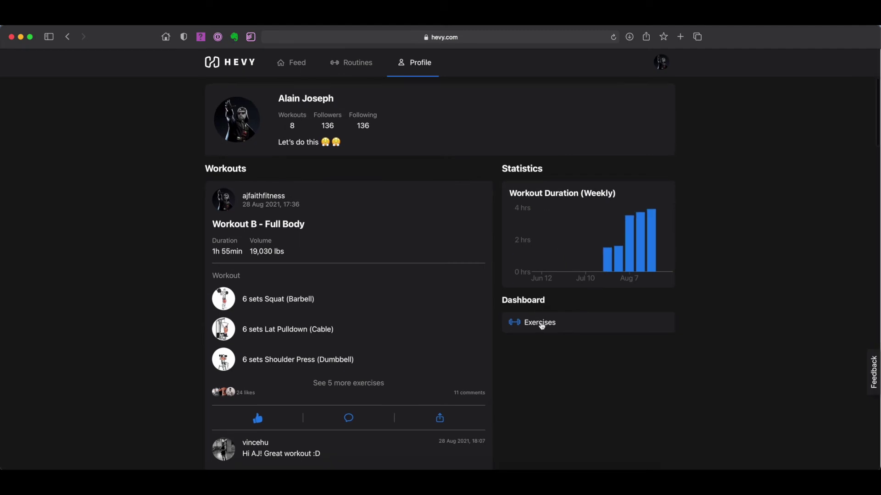
scroll(280, 348, "down", 10)
left_click(301, 346)
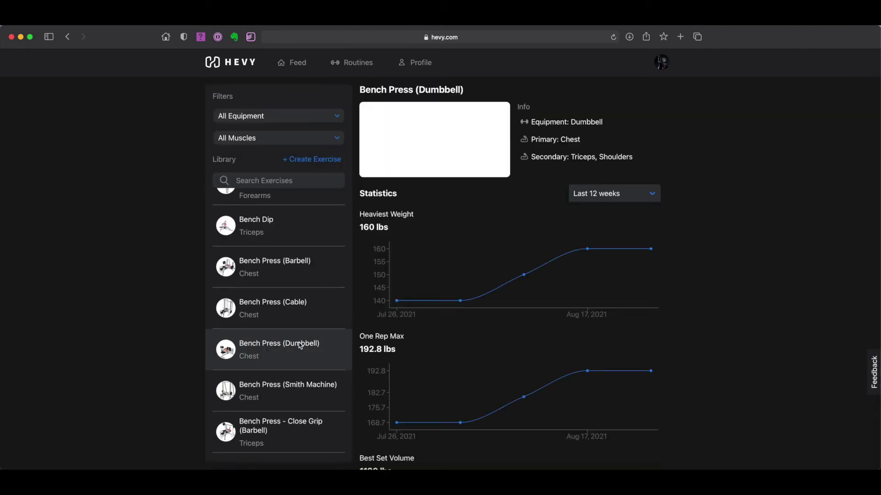
scroll(301, 153, "down", 3)
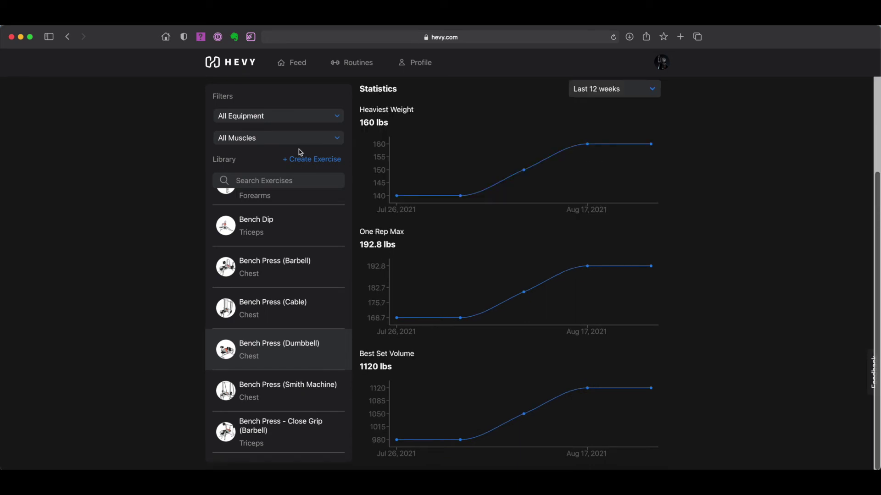
left_click(303, 161)
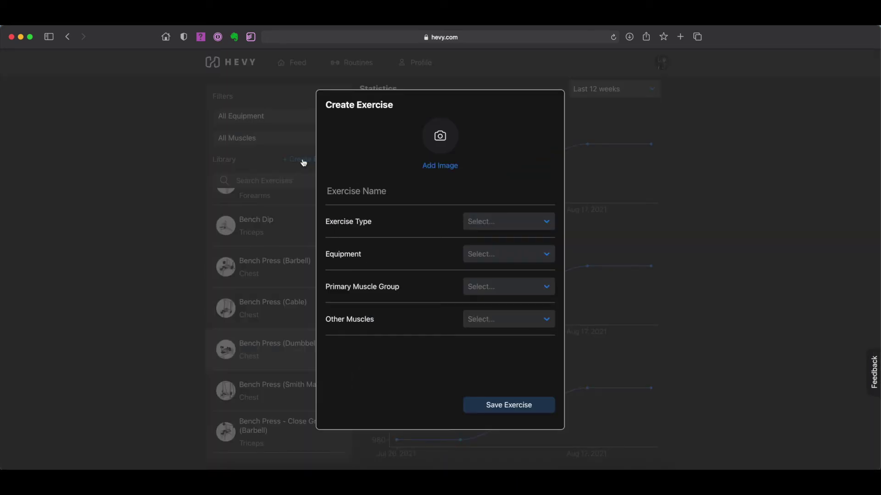
left_click(303, 162)
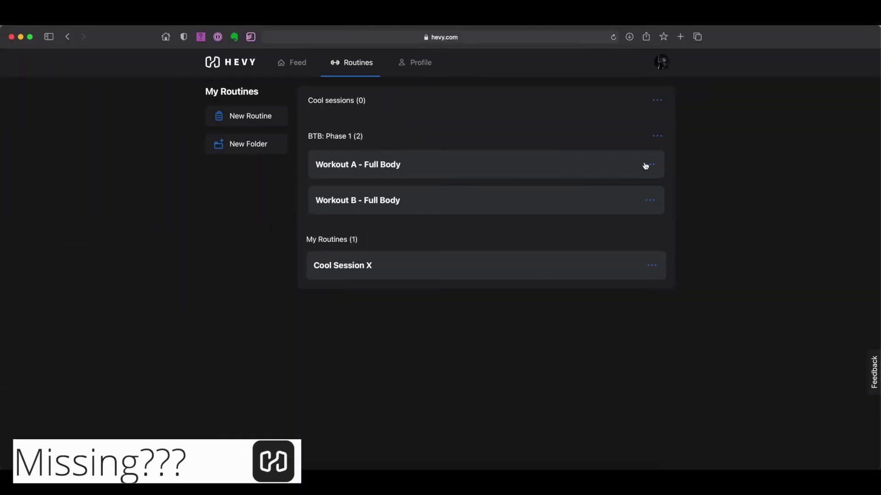
- Check the options for the Workout A - Full Body routine and look over the routines page down to its footer
left_click(646, 165)
left_click(771, 116)
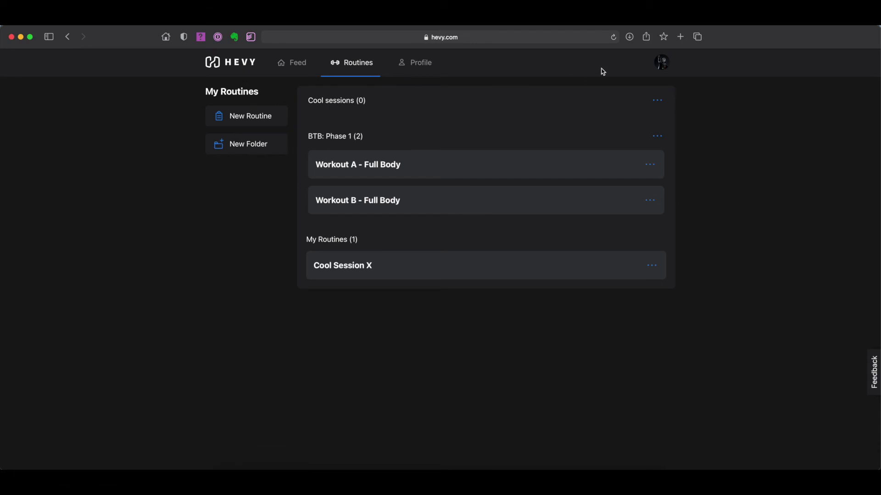
scroll(729, 252, "down", 2)
scroll(729, 252, "up", 1)
scroll(729, 252, "down", 4)
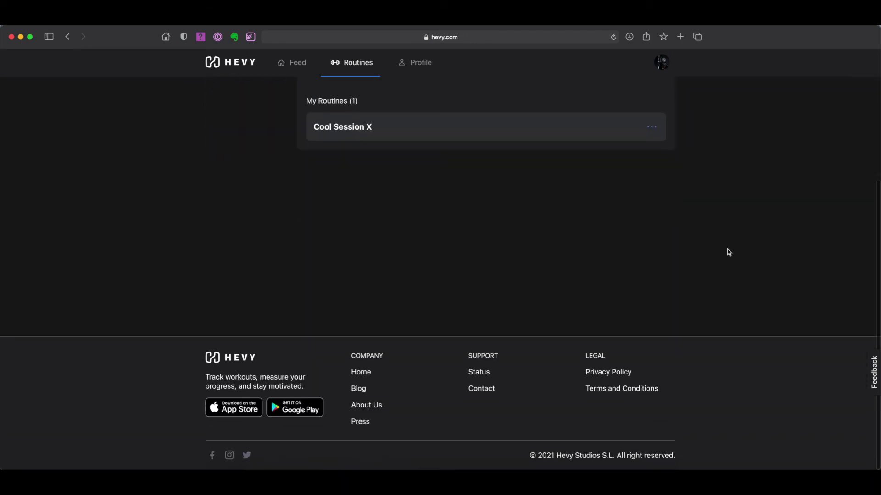
scroll(729, 252, "up", 3)
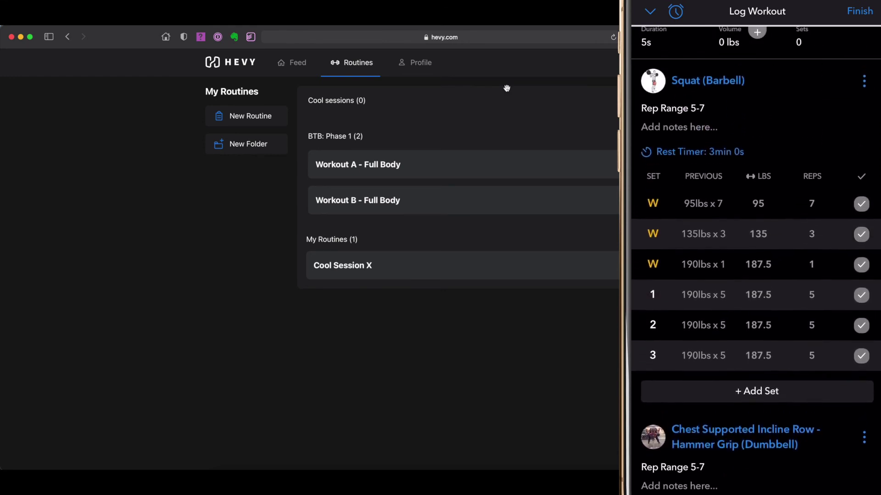
- Return to the exercise library through the profile and bring up the form for creating an exercise
left_click(416, 62)
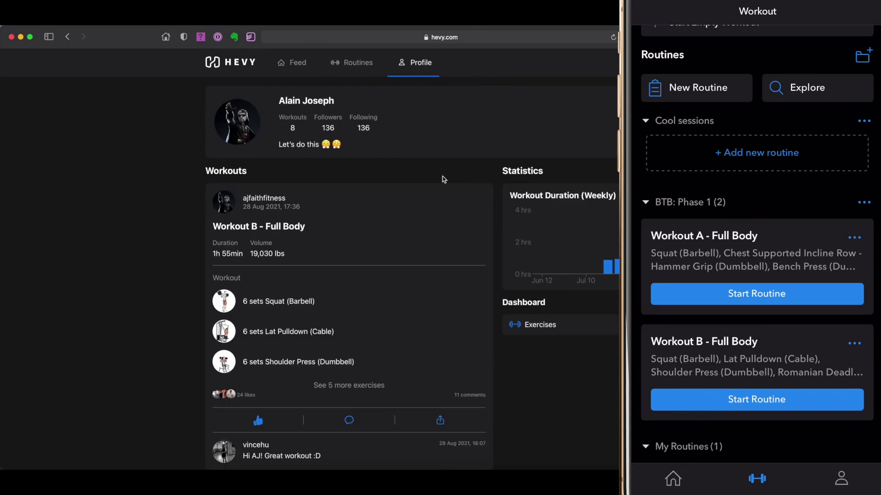
left_click(538, 327)
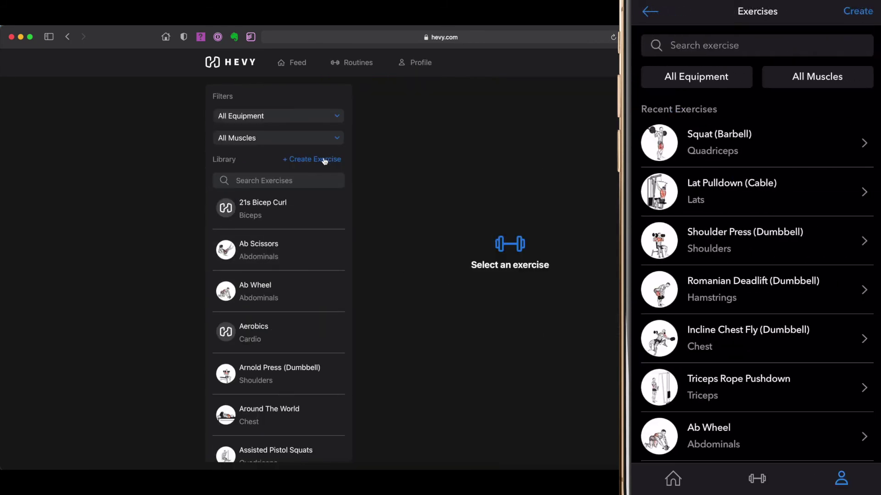
left_click(324, 160)
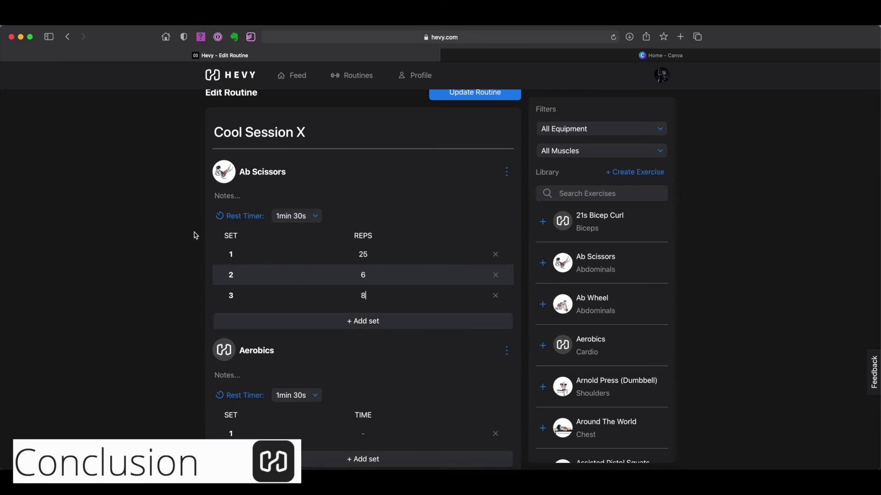
- In the Cool Session X routine, mark the first Ab Scissors set as Warm up and the third as Drop
left_click(234, 256)
left_click(259, 279)
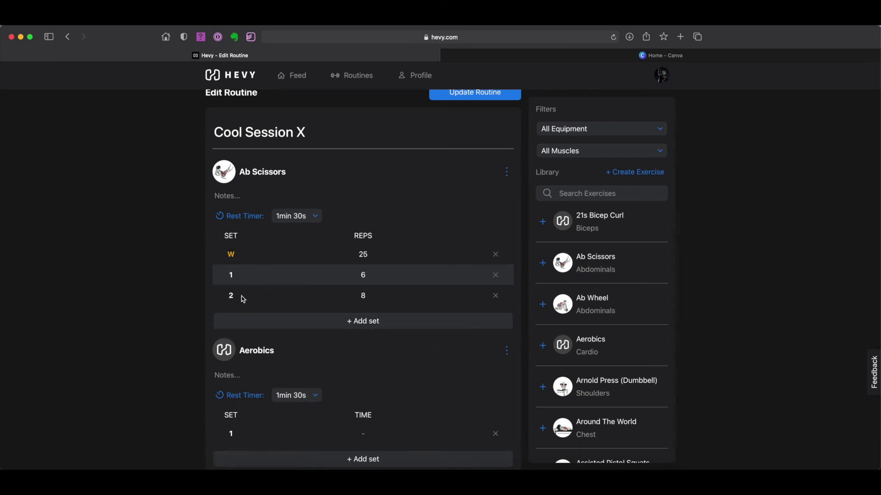
left_click(232, 298)
left_click(256, 373)
- Add one more empty set to the Pendlay Row (Barbell) exercise
scroll(285, 342, "down", 5)
scroll(285, 342, "down", 2)
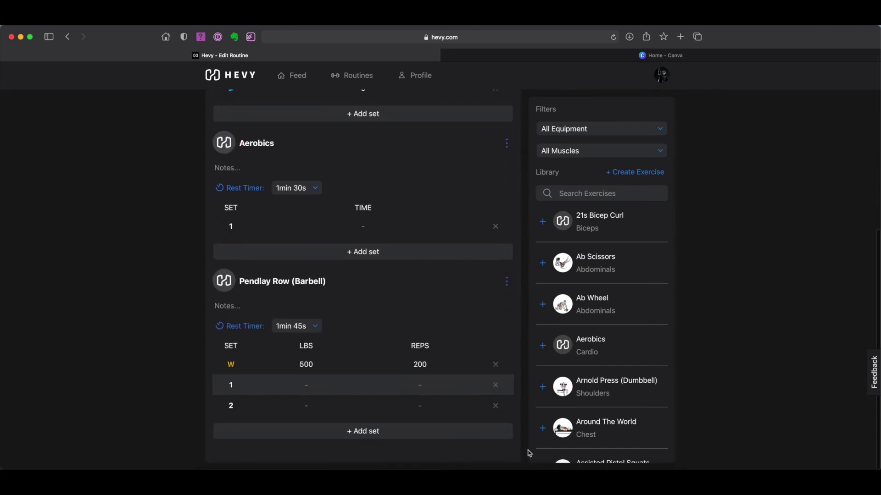
left_click(477, 433)
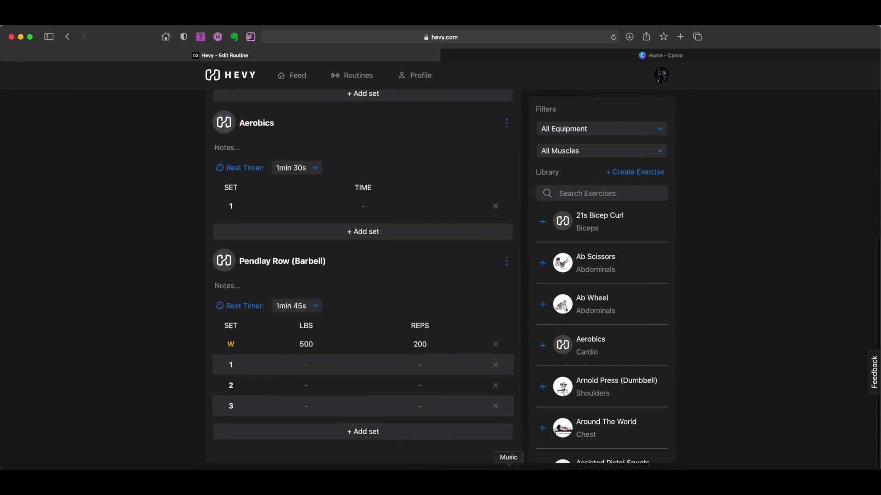
- Add Bench Dip with one set of 12 reps and Bench Press (Barbell) with two 250 lbs sets of 19 and 4 reps
scroll(596, 444, "down", 5)
scroll(599, 445, "down", 5)
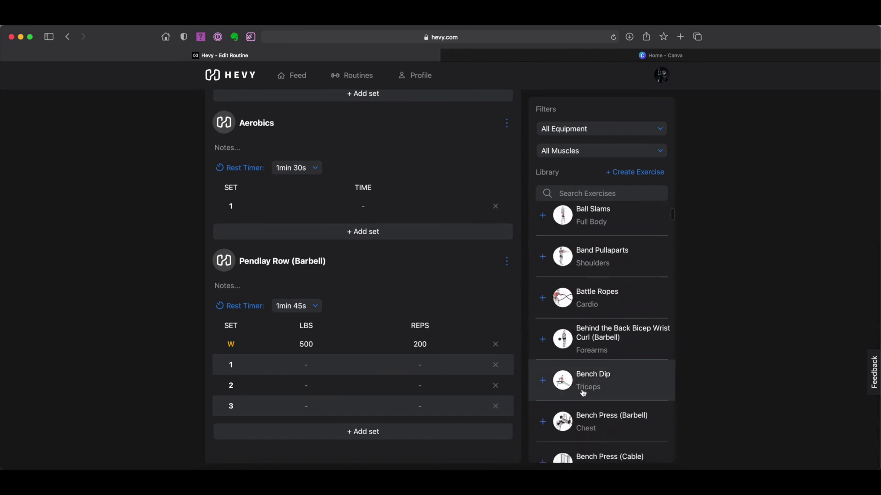
left_click(542, 382)
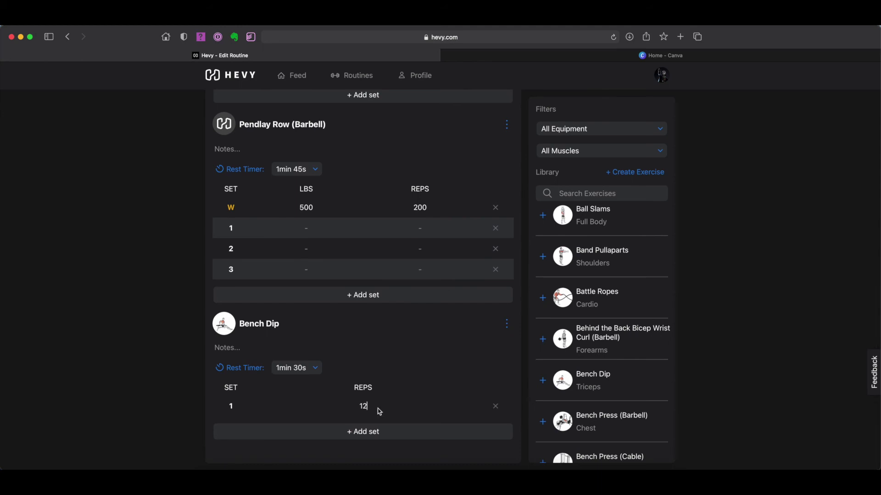
left_click(543, 423)
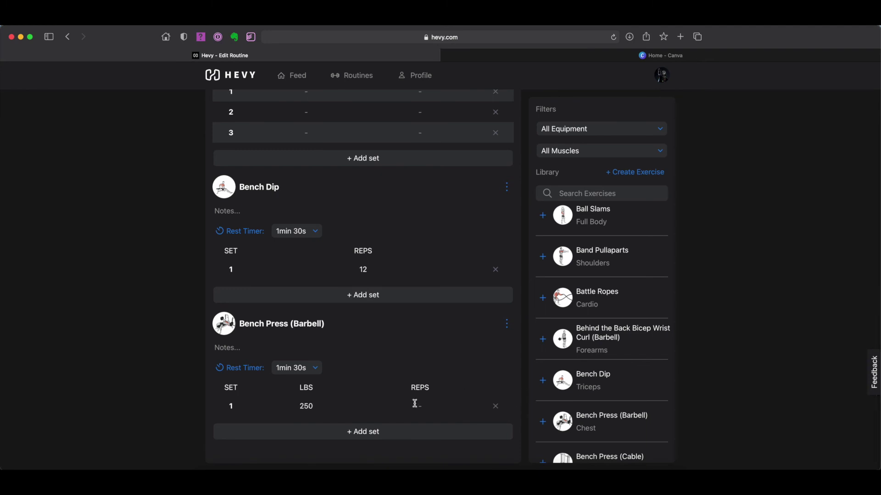
left_click(379, 431)
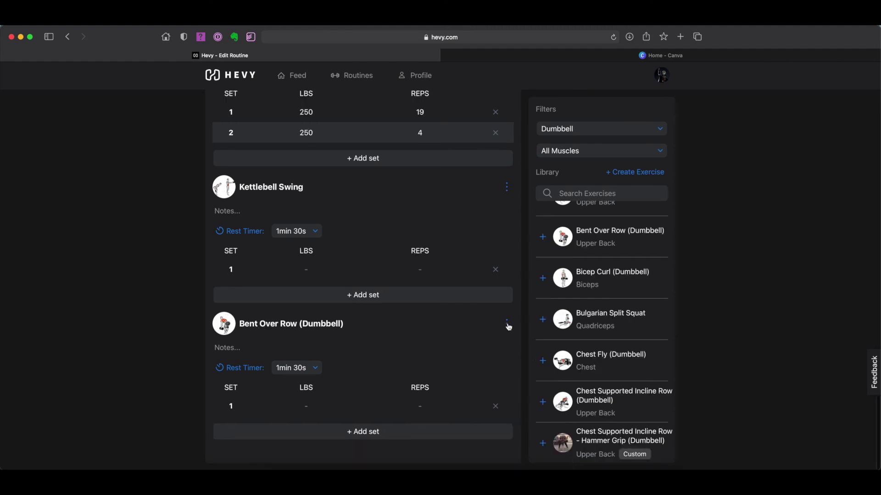
- Combine Bent Over Row (Dumbbell) with Kettlebell Swing in a superset and look over the grouped exercises
left_click(507, 324)
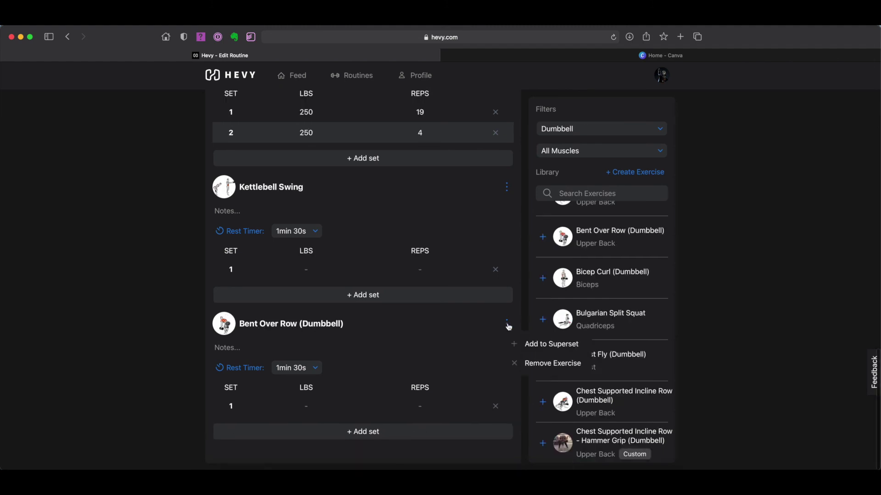
left_click(551, 345)
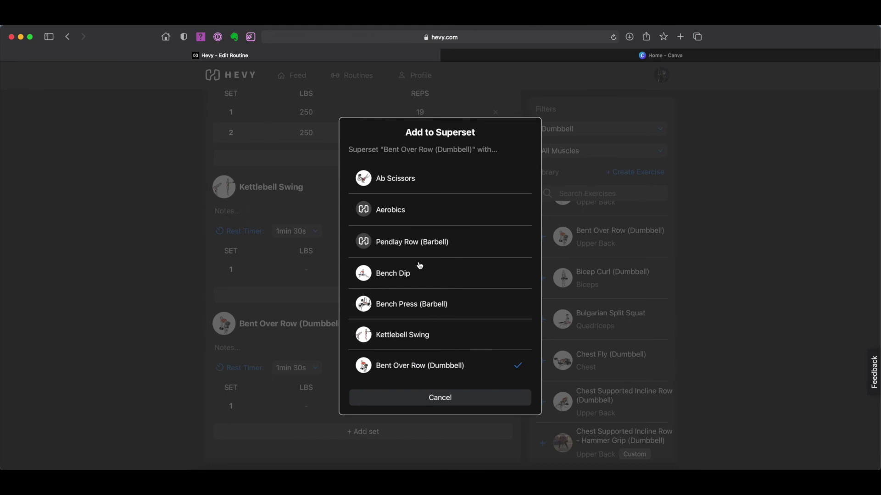
left_click(419, 343)
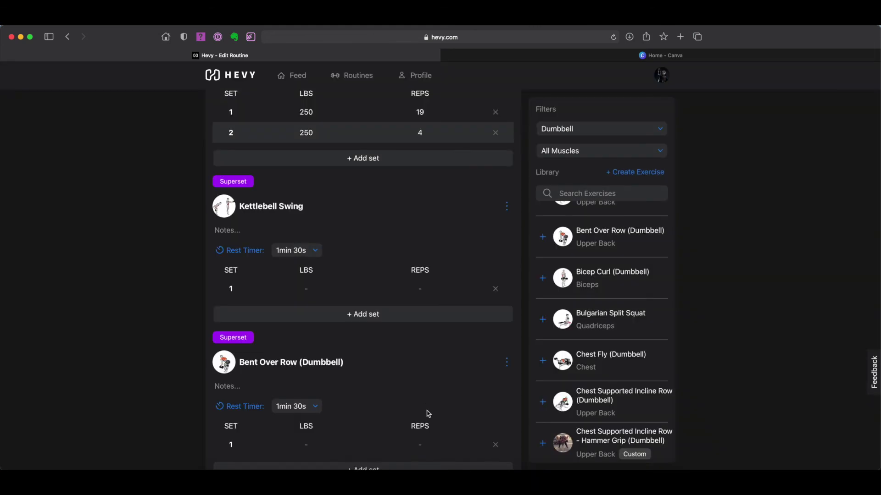
scroll(428, 414, "down", 2)
scroll(428, 414, "up", 5)
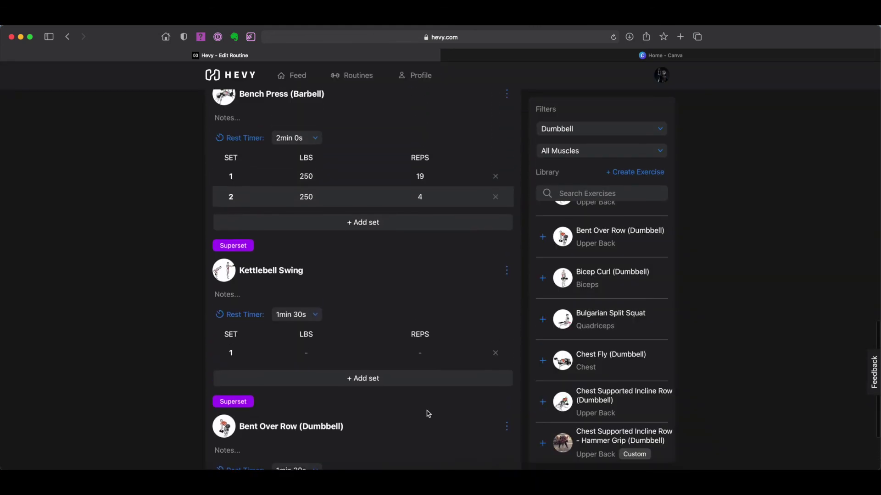